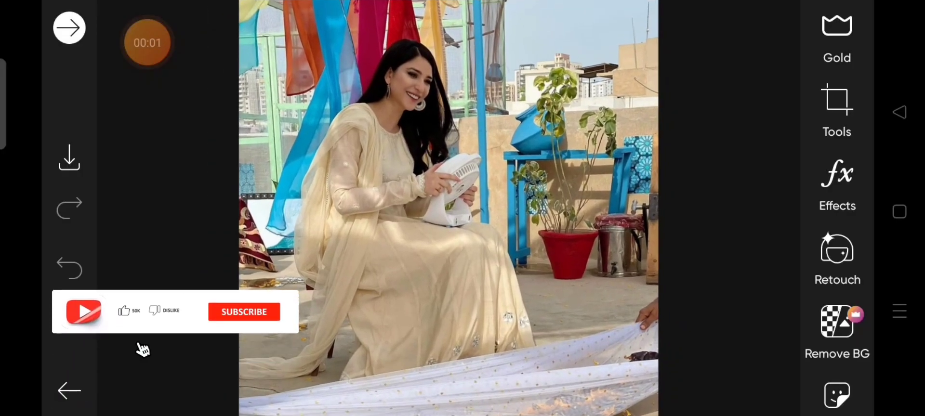
scroll(837, 209, "down", 5)
scroll(837, 209, "down", 3)
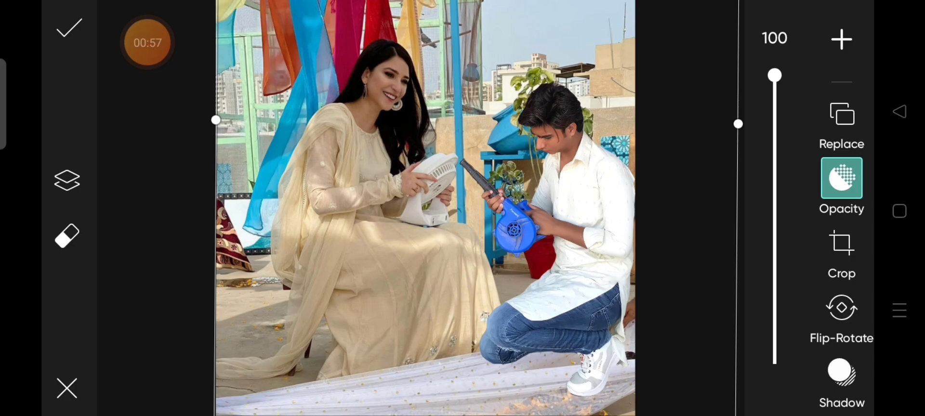
- Lower the added kneeling man's layer opacity to about 44
left_click_drag(774, 76, 774, 249)
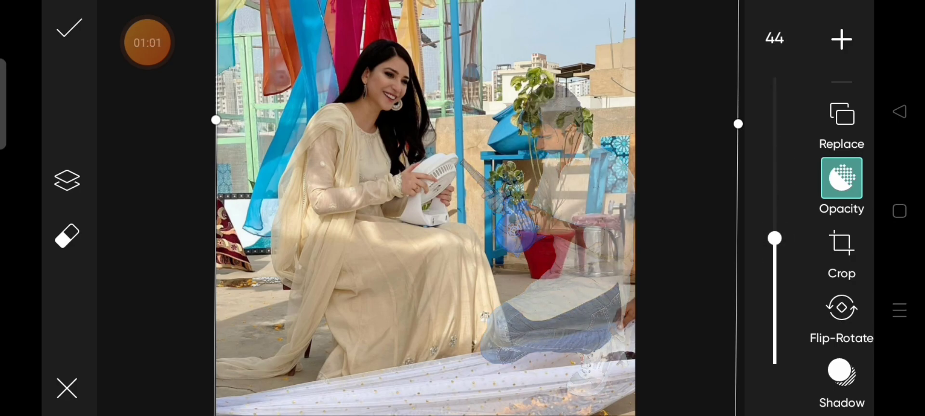
- Brush away the man's jeans over the white dotted cloth with the eraser and apply
left_click(67, 235)
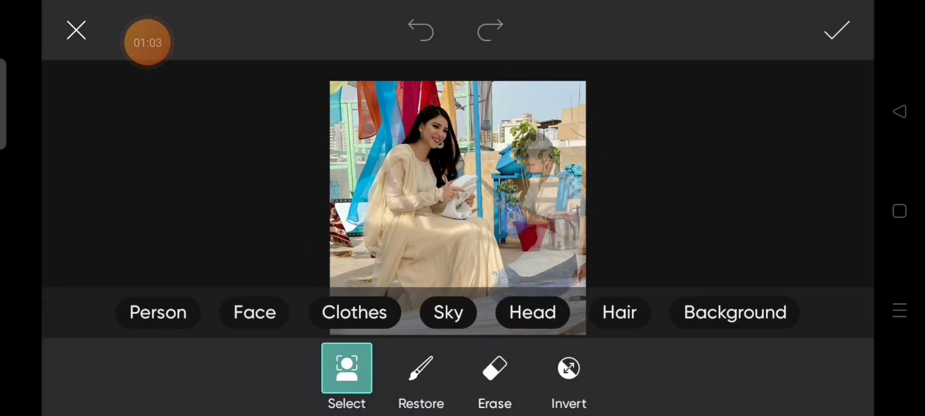
scroll(458, 217, "up", 5)
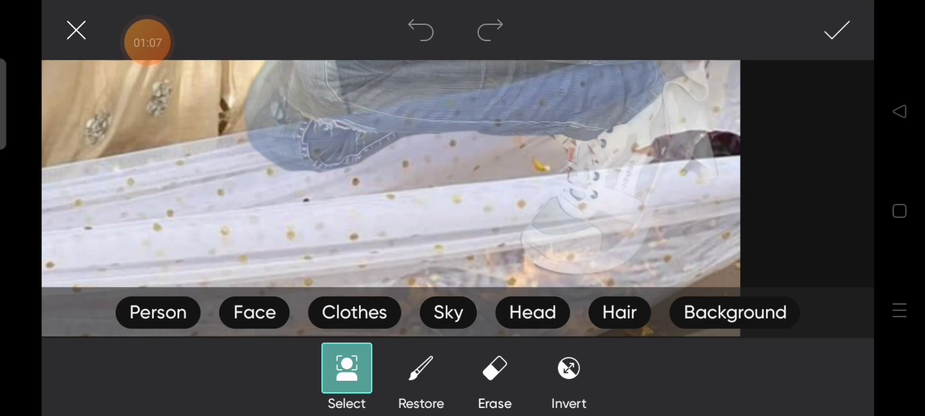
left_click(494, 377)
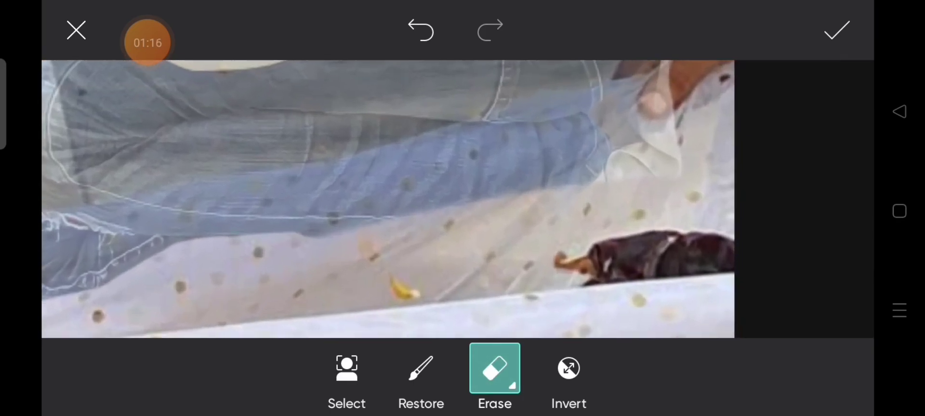
left_click_drag(672, 211, 550, 282)
left_click_drag(449, 303, 687, 181)
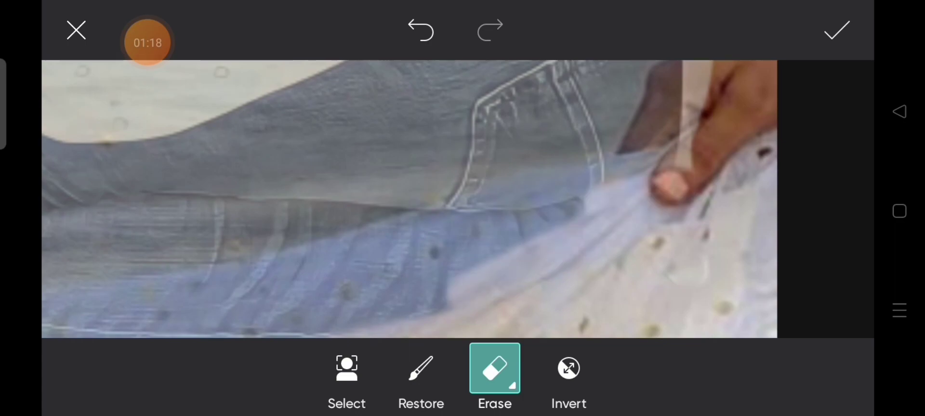
left_click_drag(564, 195, 347, 282)
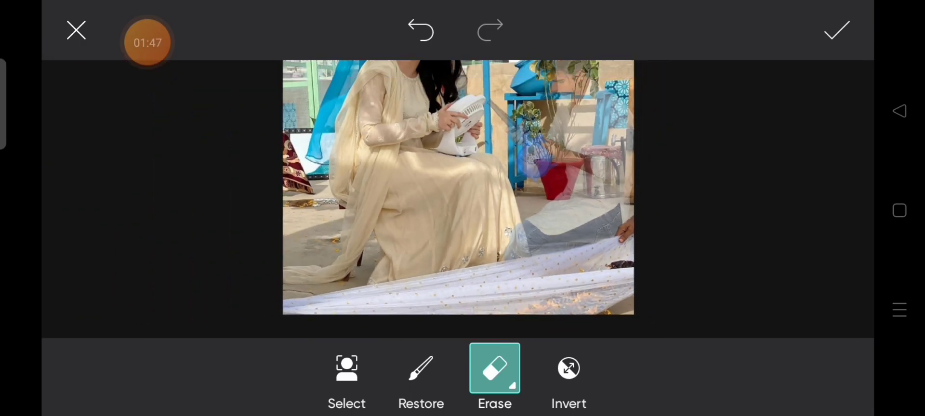
left_click(837, 30)
- Restore the man's opacity to 100 and lower his brightness slightly
left_click(841, 178)
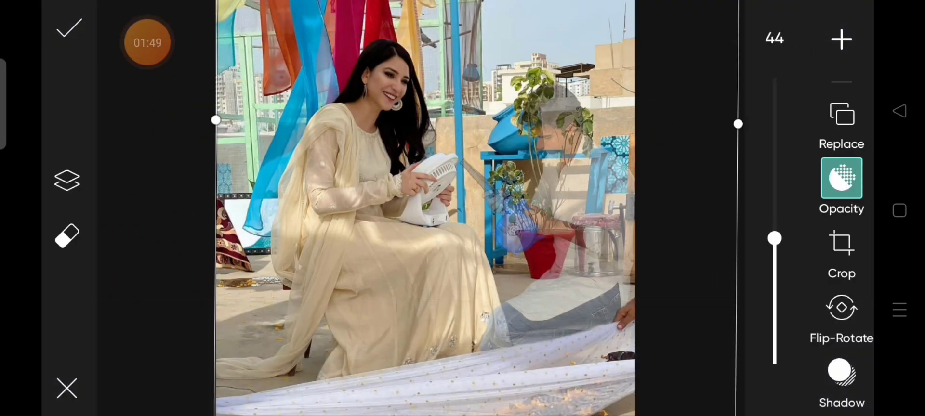
left_click_drag(774, 239, 774, 76)
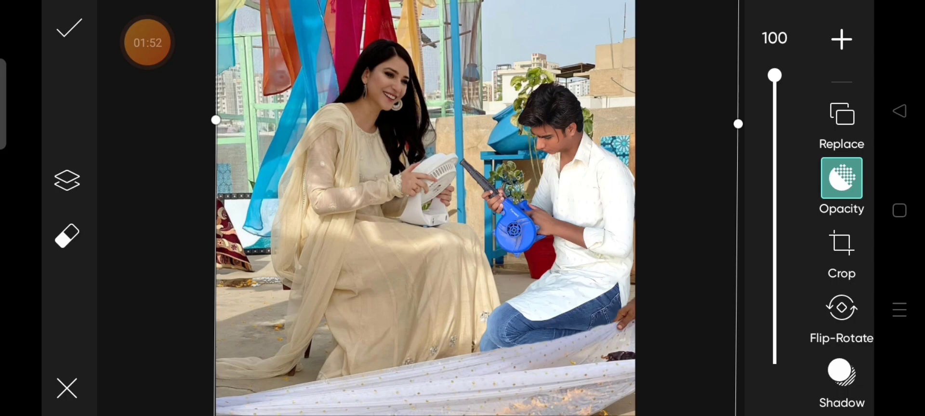
scroll(842, 253, "down", 3)
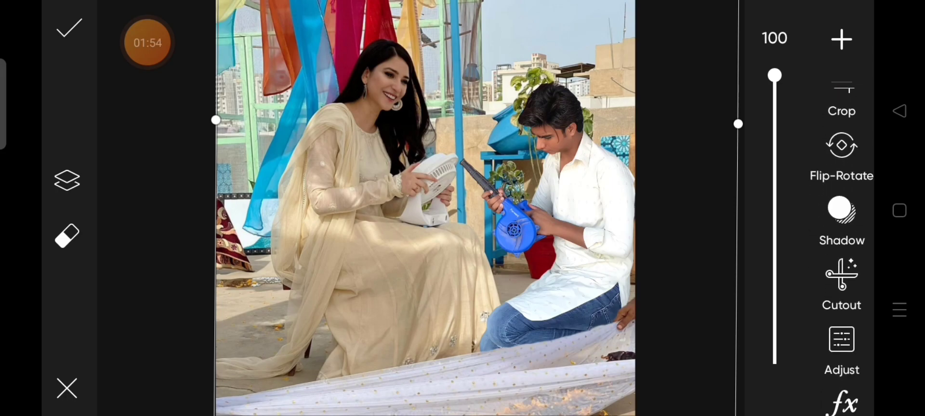
left_click(841, 337)
left_click_drag(783, 220, 783, 262)
- Set the man's contrast to -18, saturation to -13 and highlights to -10
left_click(840, 92)
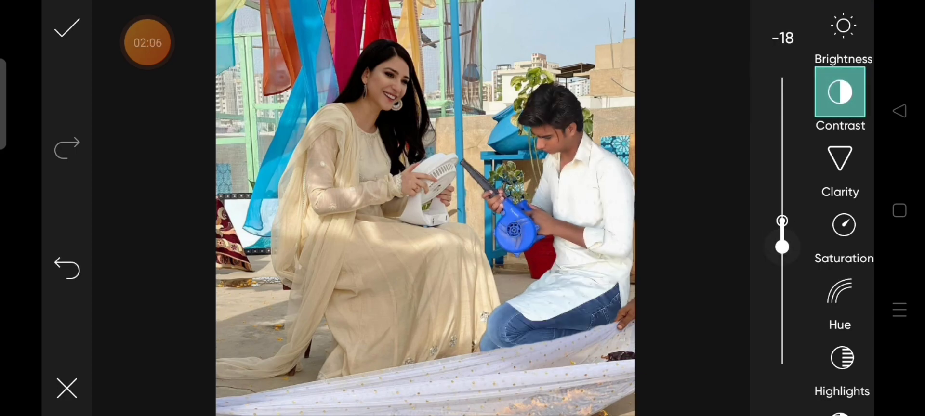
left_click(844, 226)
left_click_drag(783, 221, 782, 268)
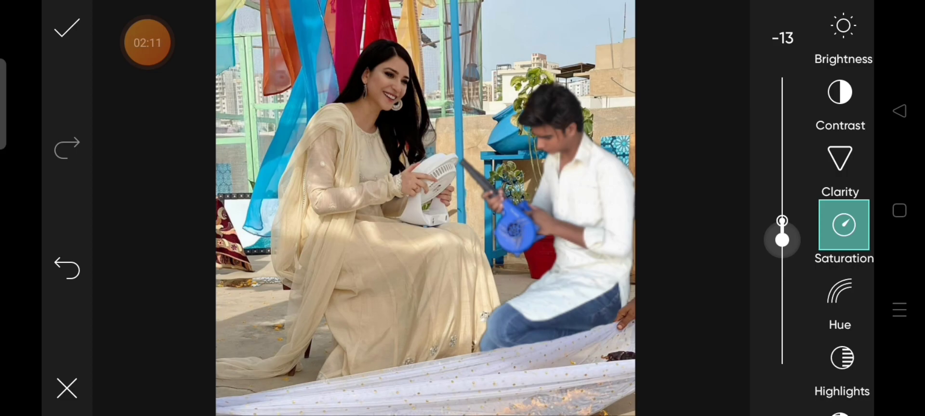
mouse_move(782, 241)
left_mouse_down()
mouse_move(782, 220)
mouse_move(783, 232)
left_mouse_up()
scroll(843, 217, "down", 2)
left_click(843, 249)
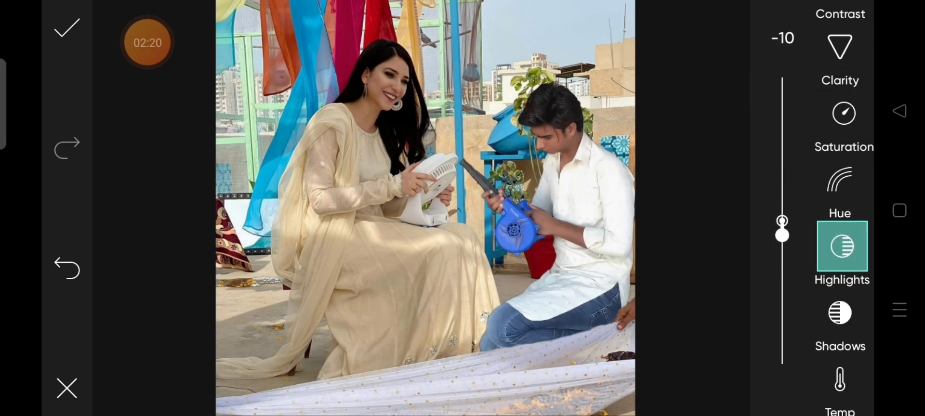
- Apply the tone changes, duplicate the man's layer and set the copy's opacity to about 26
left_click(67, 30)
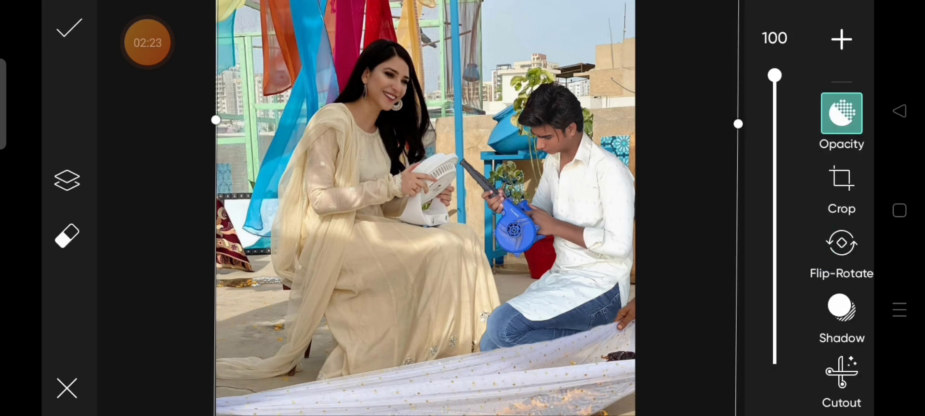
left_click(67, 180)
left_click(134, 293)
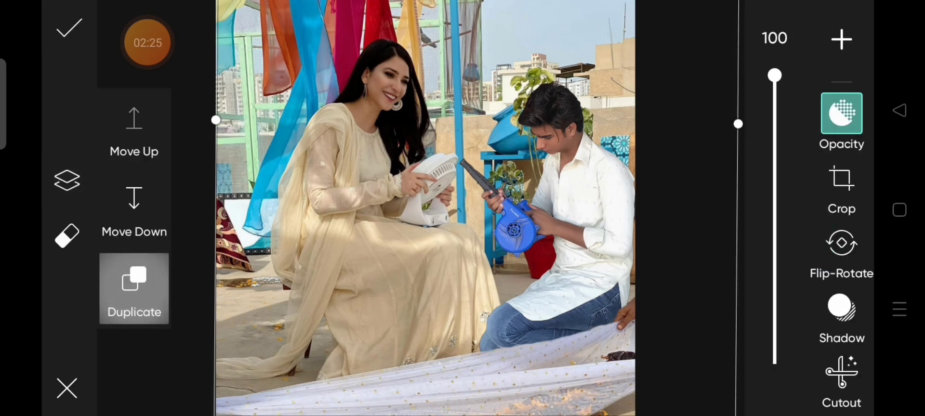
left_click(842, 178)
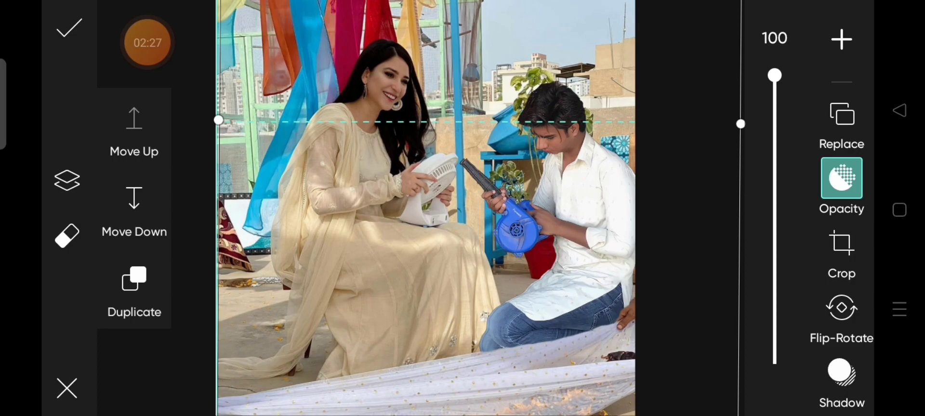
left_click(66, 236)
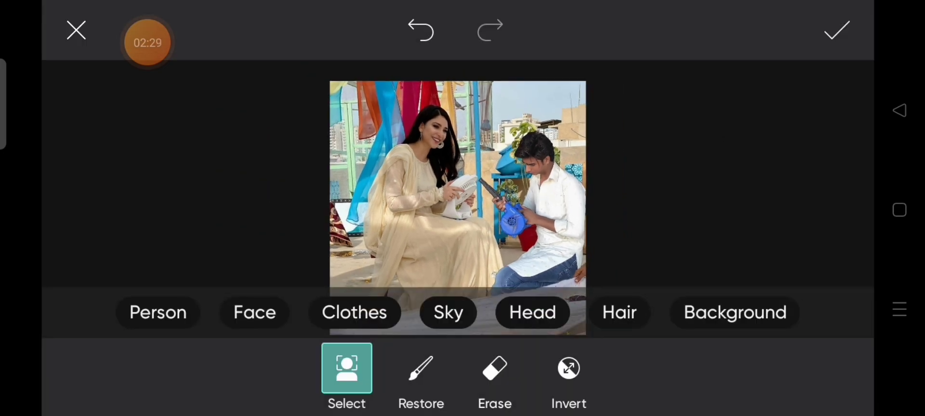
left_click(836, 30)
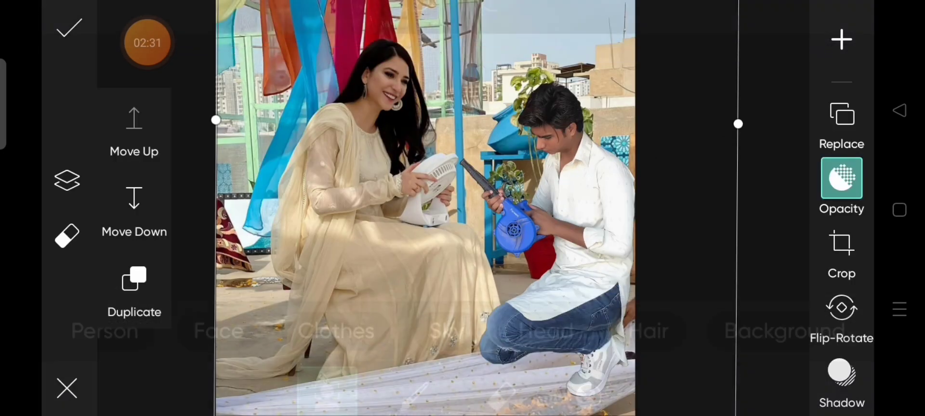
left_click_drag(775, 76, 776, 195)
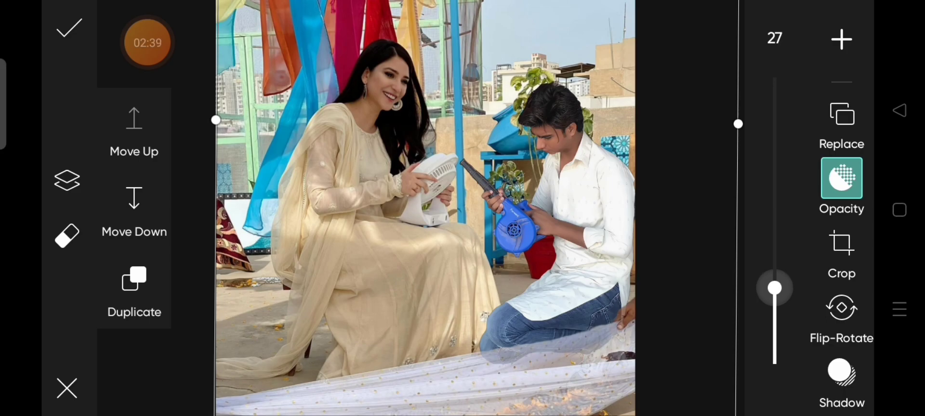
- Erase unwanted parts of the faint copy and apply the layer edits
left_click(67, 237)
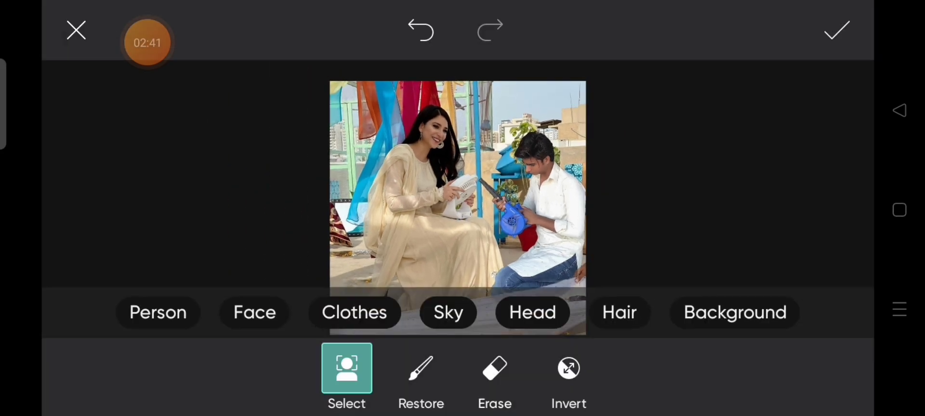
left_click(494, 368)
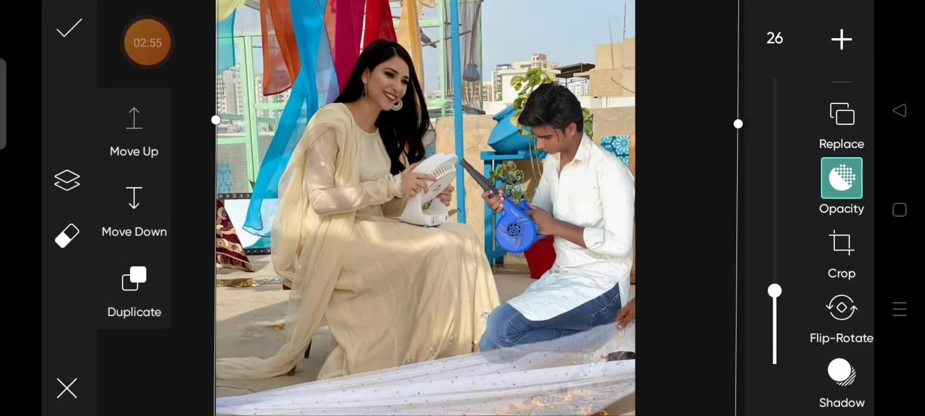
left_click(69, 29)
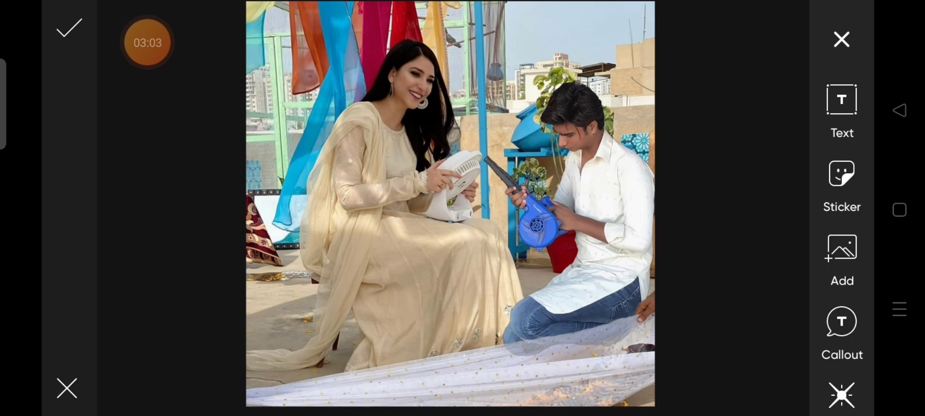
- Commit the composite to the main editor and open the Draw tools
left_click(69, 30)
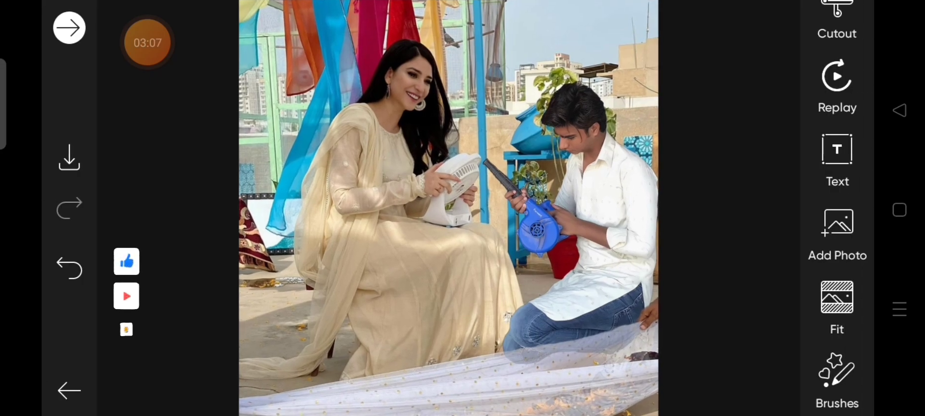
scroll(837, 217, "down", 3)
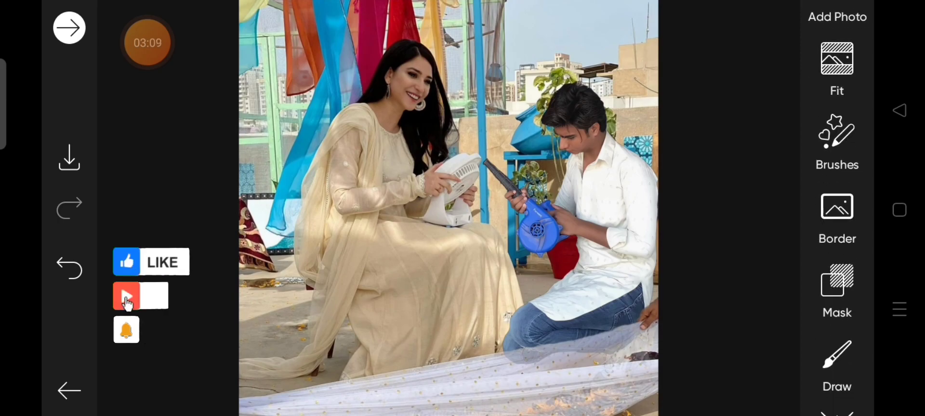
left_click(837, 376)
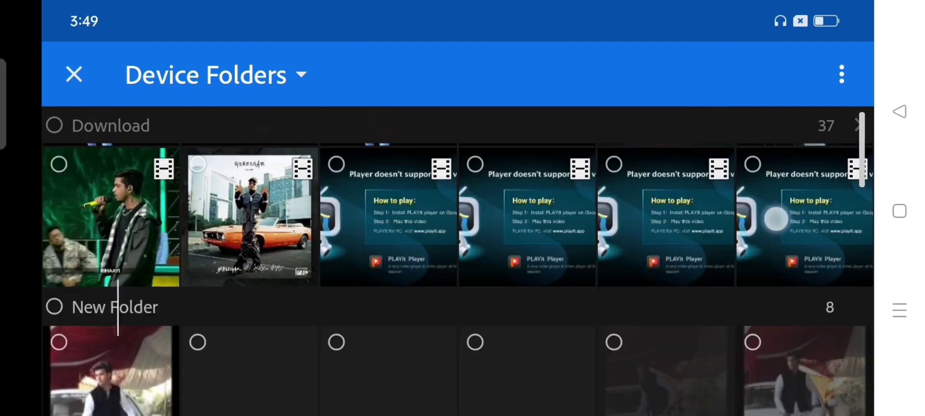
scroll(463, 289, "down", 10)
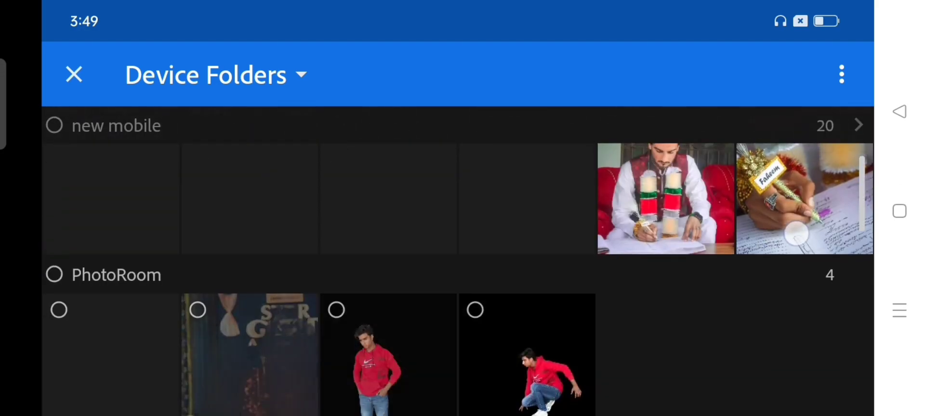
scroll(463, 289, "down", 5)
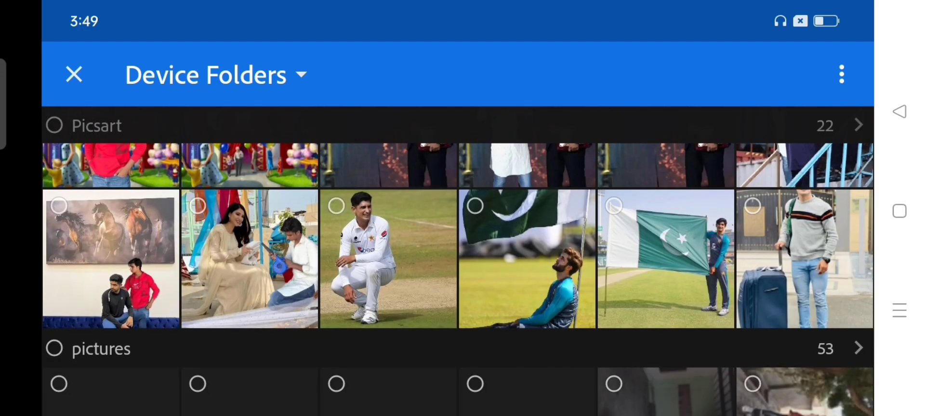
- Import the woman-and-man composite into Lightroom and open it from All Photos for editing
left_click(250, 239)
left_click(793, 384)
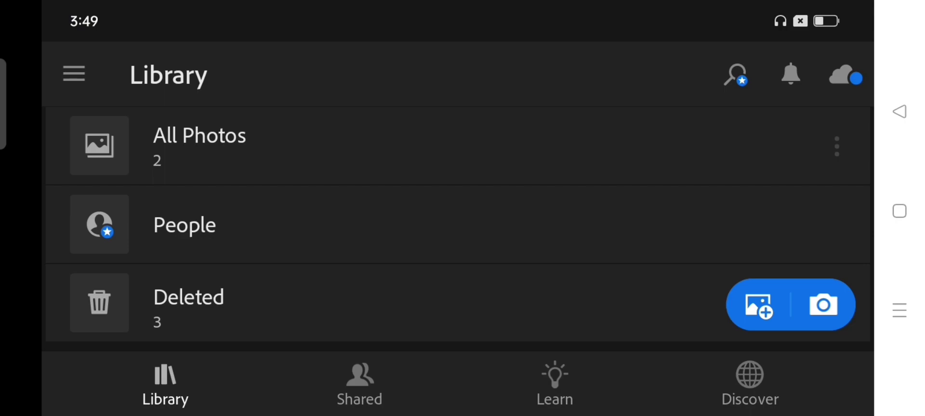
left_click(607, 175)
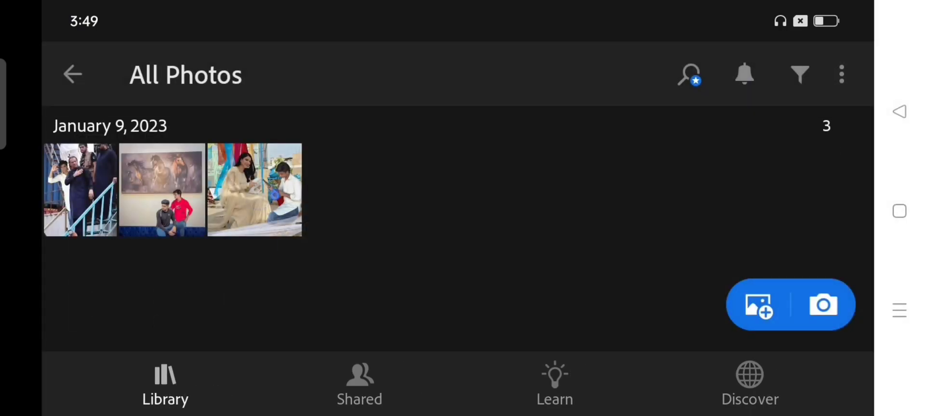
left_click(255, 190)
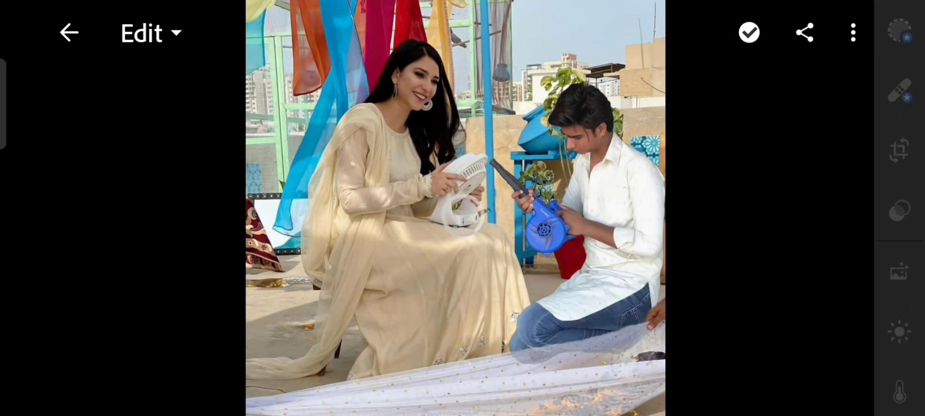
left_click_drag(148, 21, 160, 301)
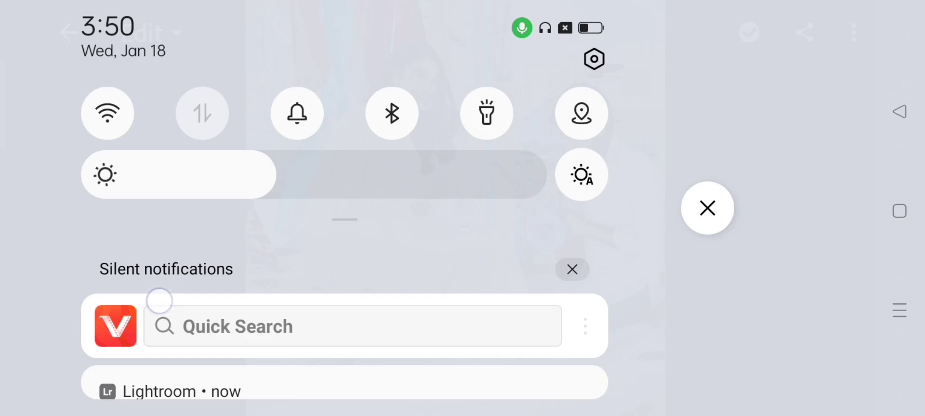
scroll(345, 289, "down", 3)
left_click(707, 208)
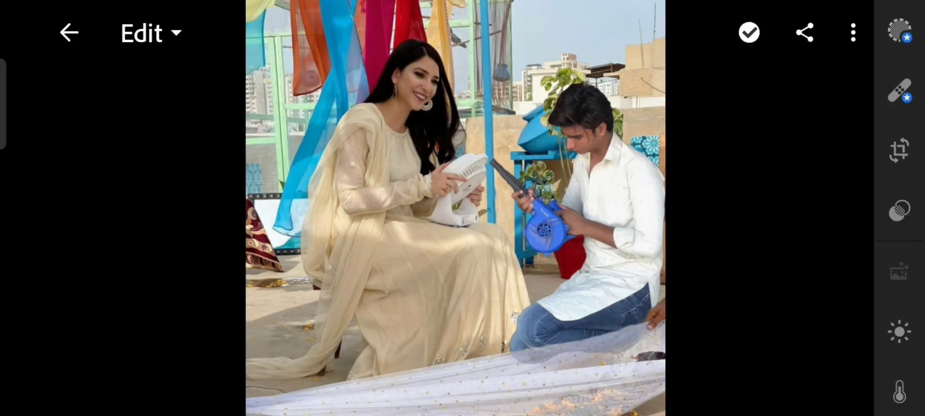
- In Light, set contrast -16, highlights -21, shadows 28, whites 19, blacks -23, then compare with the original
left_click(900, 331)
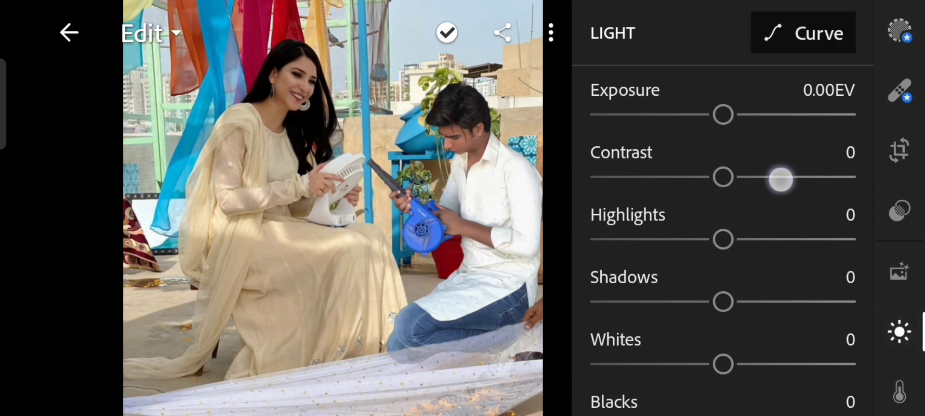
mouse_move(782, 180)
left_mouse_down()
mouse_move(719, 224)
mouse_move(732, 230)
mouse_move(706, 270)
mouse_move(675, 289)
left_mouse_up()
mouse_move(728, 304)
left_mouse_down()
mouse_move(779, 304)
mouse_move(779, 319)
mouse_move(856, 304)
mouse_move(738, 349)
mouse_move(785, 341)
mouse_move(766, 342)
left_mouse_up()
mouse_move(723, 364)
left_mouse_down()
mouse_move(779, 364)
mouse_move(665, 374)
mouse_move(696, 373)
mouse_move(692, 364)
left_mouse_up()
scroll(723, 217, "down", 1)
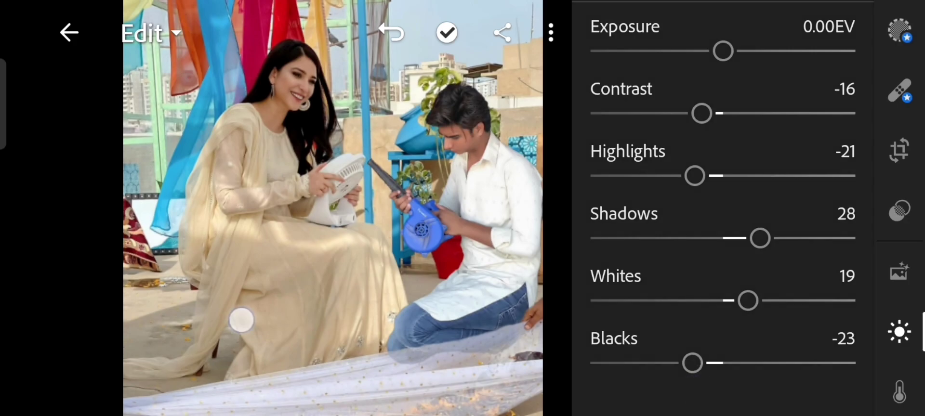
left_click(241, 321)
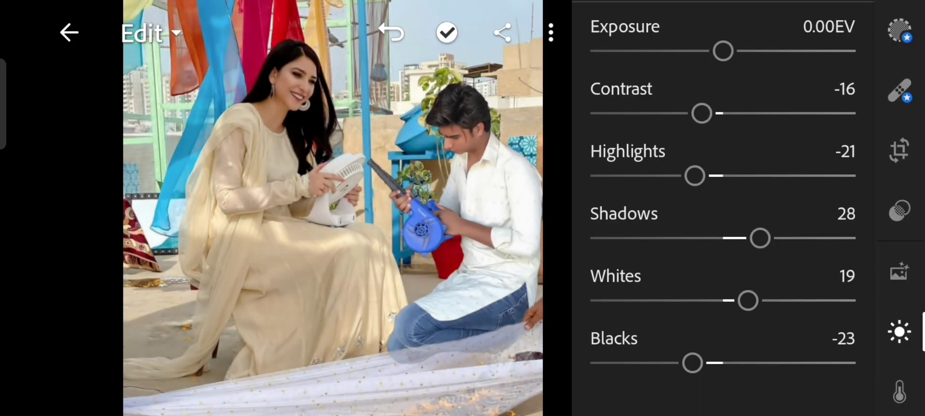
- In the Color panel, adjust the white balance temperature and set tint to 10
left_click(900, 390)
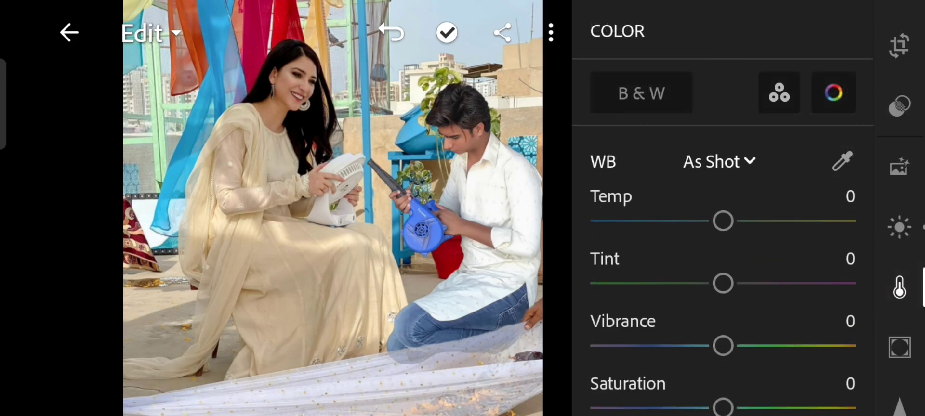
left_click_drag(723, 222, 739, 222)
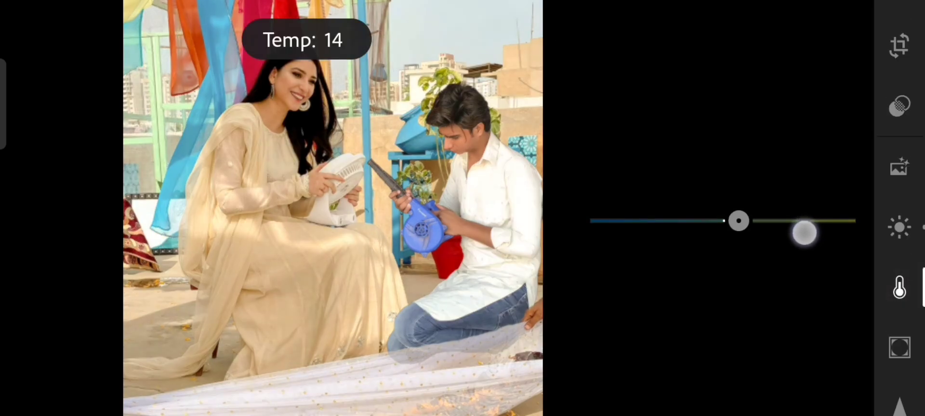
mouse_move(802, 235)
left_mouse_down()
mouse_move(739, 260)
mouse_move(780, 260)
left_mouse_up()
mouse_move(723, 283)
left_mouse_down()
mouse_move(749, 284)
mouse_move(735, 283)
left_mouse_up()
left_click(832, 92)
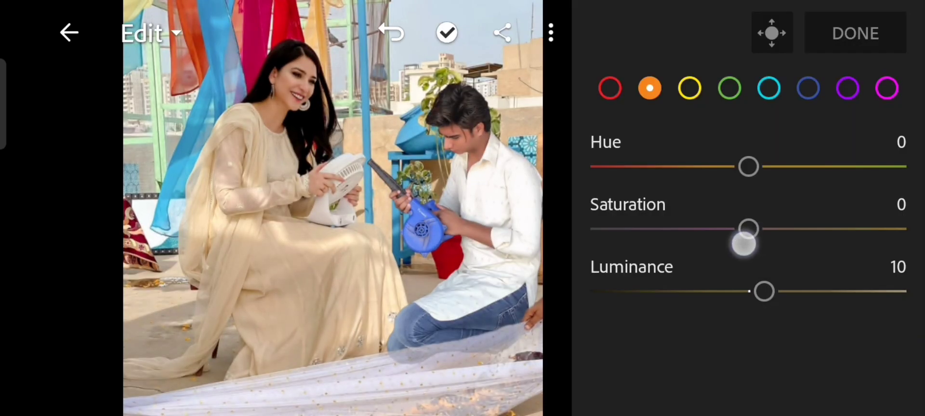
- After trying an orange saturation change, set the yellows to hue -10 and saturation 15
mouse_move(749, 230)
left_mouse_down()
mouse_move(708, 266)
mouse_move(763, 278)
left_mouse_up()
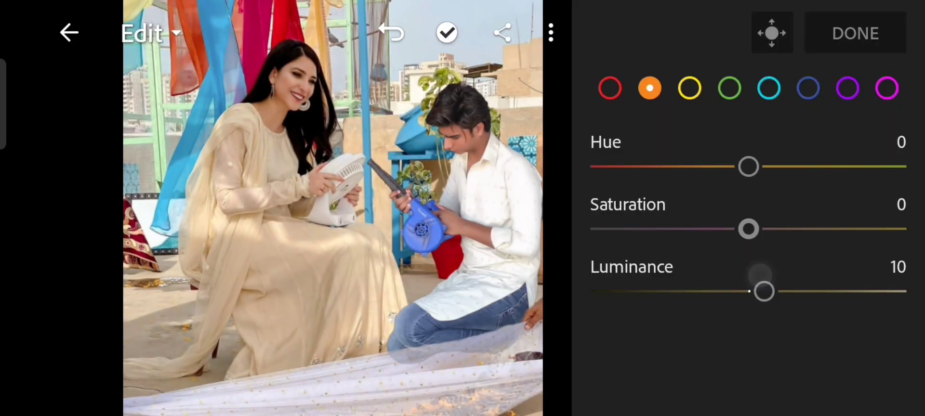
left_click(689, 88)
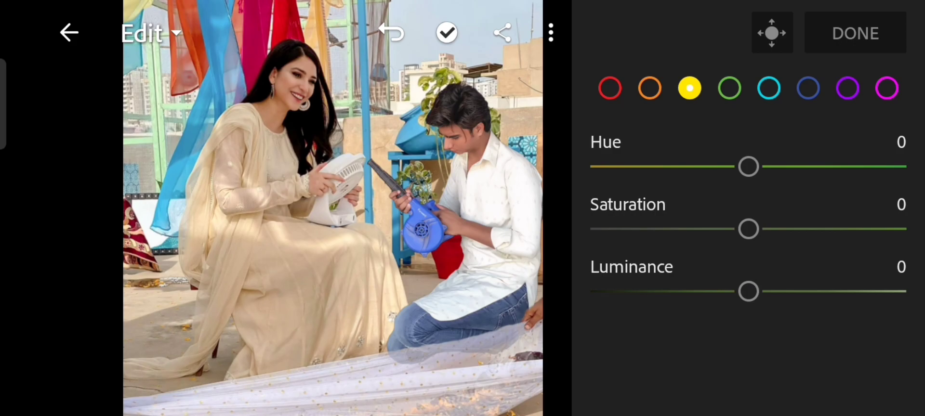
left_click_drag(748, 231, 588, 283)
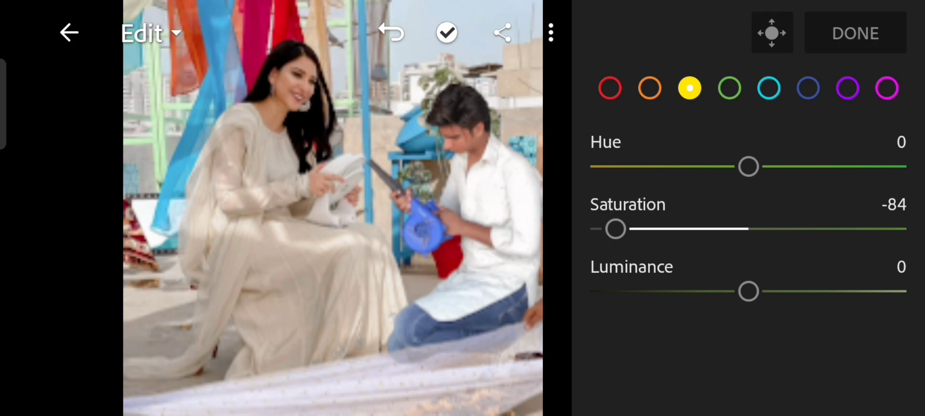
mouse_move(615, 230)
left_mouse_down()
mouse_move(628, 267)
mouse_move(800, 256)
left_mouse_up()
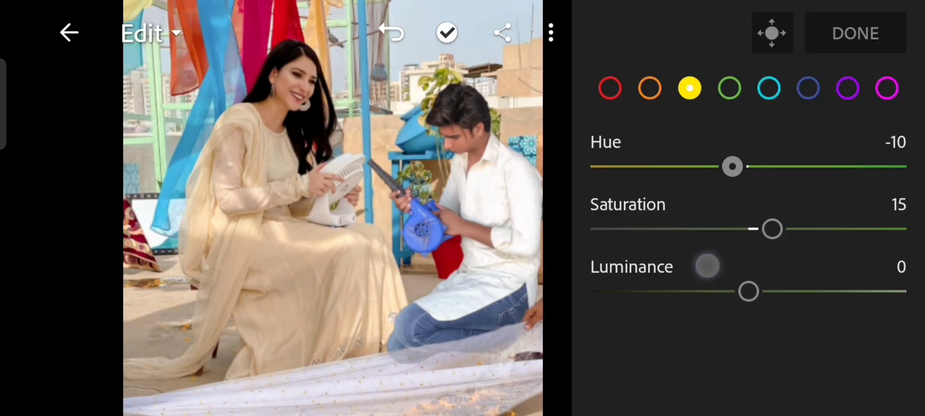
- Set greens to hue 54 and saturation 35, cyans to saturation -36, blues to saturation 16 and luminance -8
left_click(730, 89)
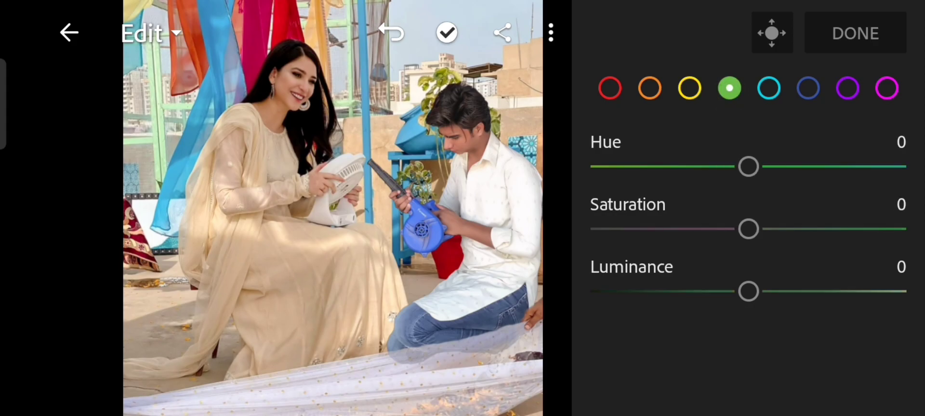
left_click_drag(748, 167, 834, 167)
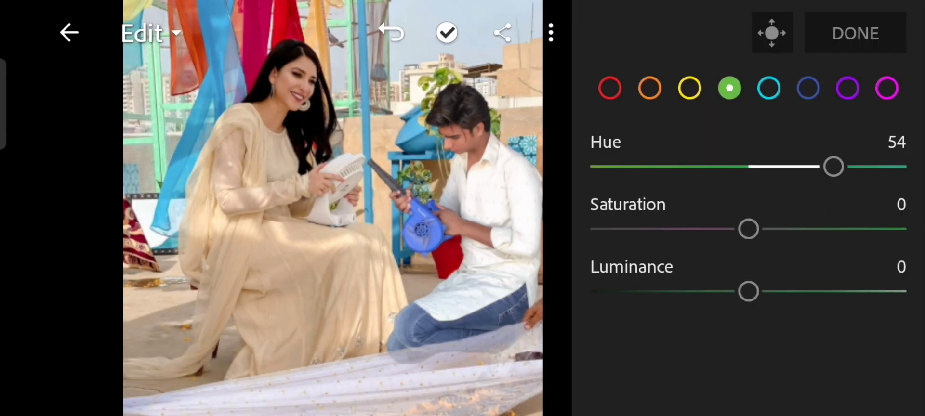
left_click_drag(749, 230, 804, 230)
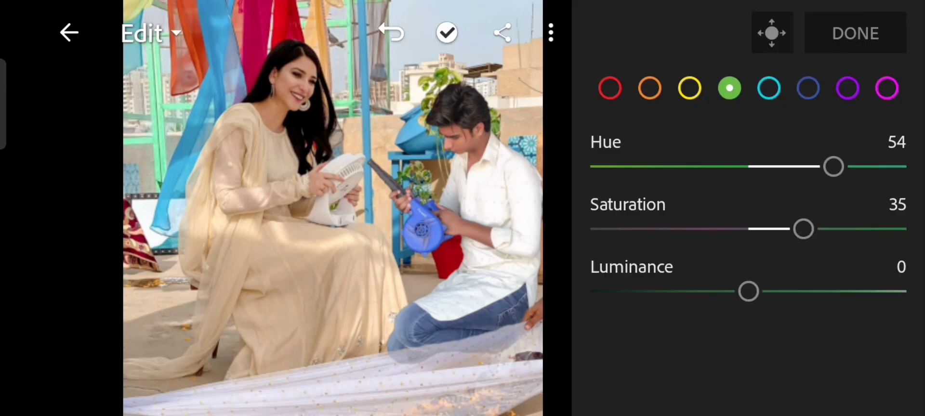
left_click(770, 88)
left_click_drag(748, 230, 691, 231)
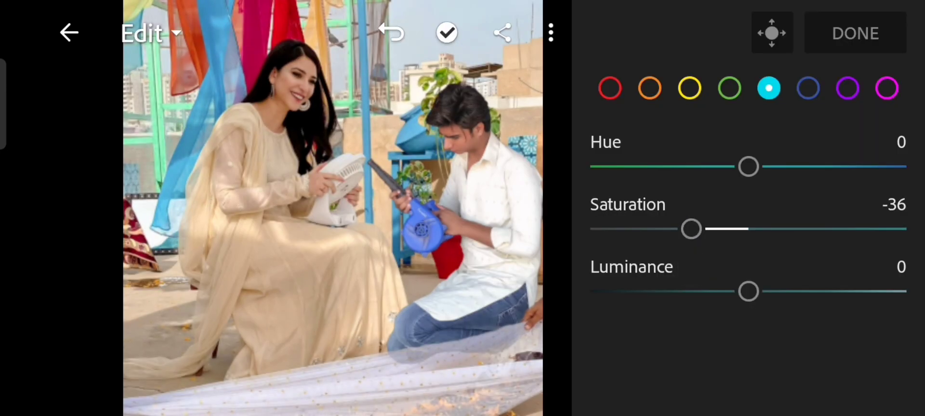
left_click(809, 88)
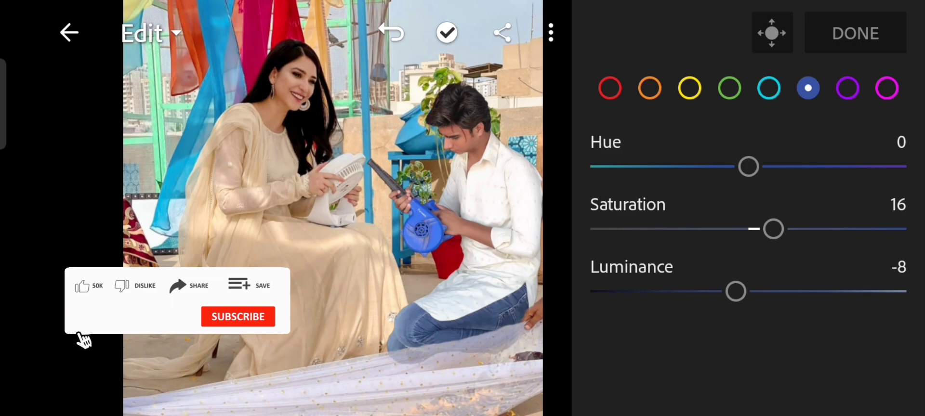
- Desaturate the purples, set the magentas' saturation to -16, and close Color Mix
left_click(847, 89)
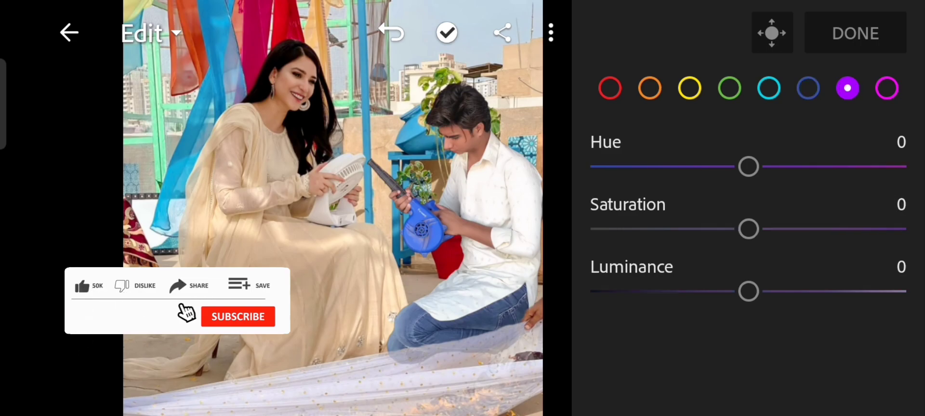
mouse_move(749, 229)
left_mouse_down()
mouse_move(825, 229)
mouse_move(676, 230)
left_mouse_up()
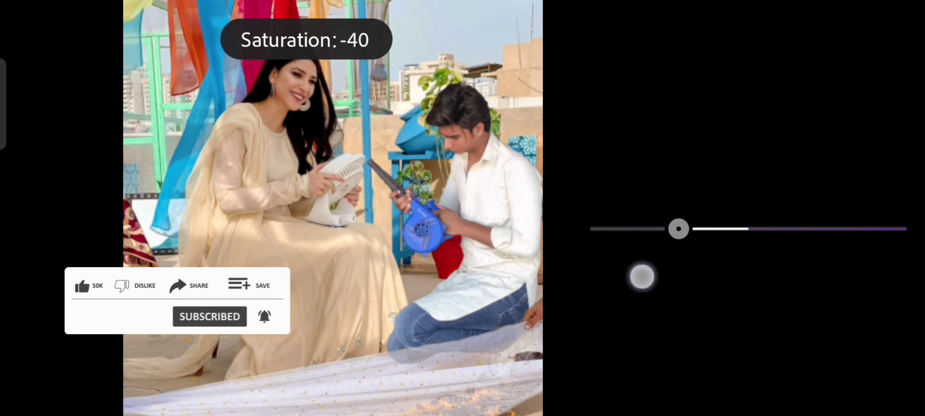
mouse_move(675, 228)
left_mouse_down()
mouse_move(727, 229)
mouse_move(677, 229)
left_mouse_up()
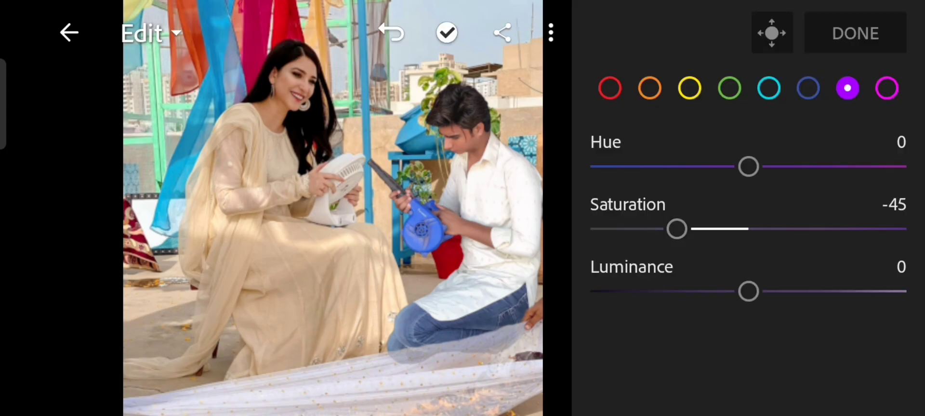
left_click(888, 88)
mouse_move(749, 229)
left_mouse_down()
mouse_move(715, 229)
mouse_move(723, 229)
left_mouse_up()
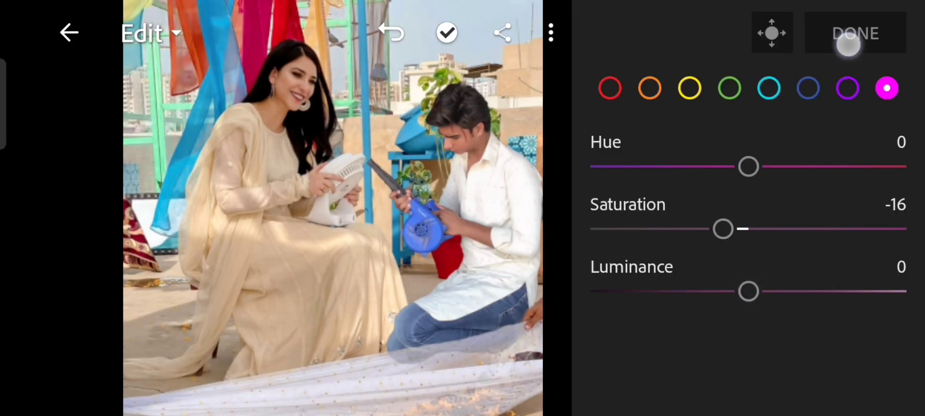
left_click(850, 38)
left_click_drag(904, 287, 904, 194)
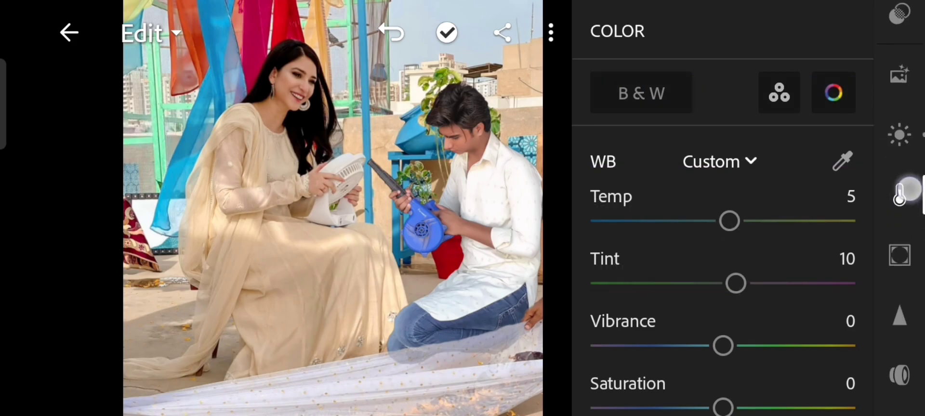
- Adjust Effects to texture 17, clarity 7 and dehaze 10, then save the edited photo to the device
left_click(901, 255)
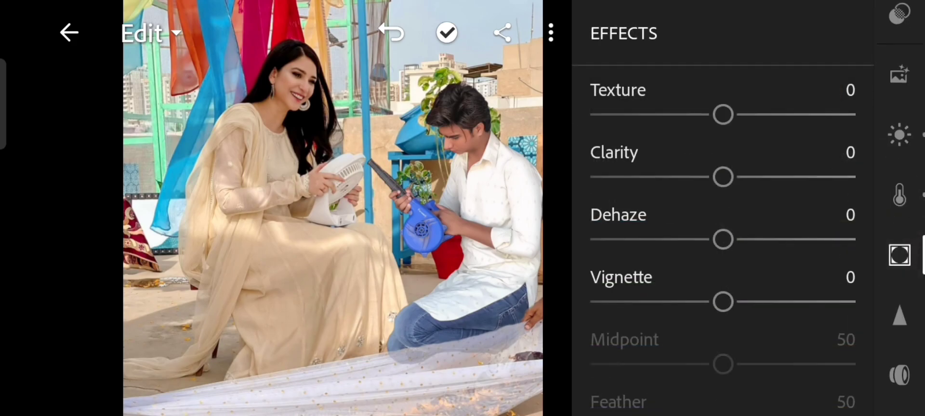
left_click_drag(723, 115, 754, 115)
left_click_drag(806, 137, 799, 147)
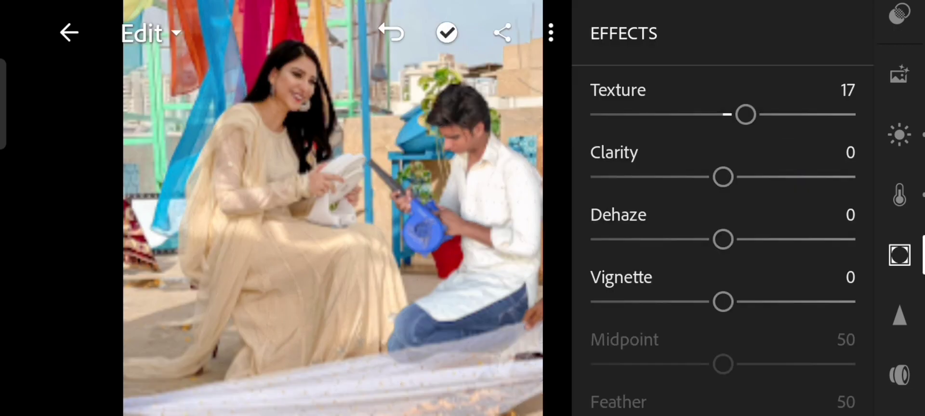
mouse_move(723, 179)
left_mouse_down()
mouse_move(765, 191)
mouse_move(748, 203)
left_mouse_up()
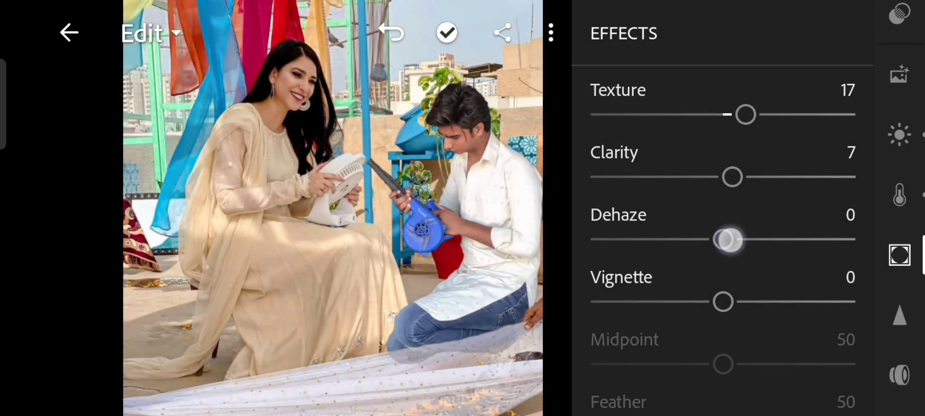
left_click_drag(728, 240, 752, 243)
left_click_drag(752, 270, 743, 278)
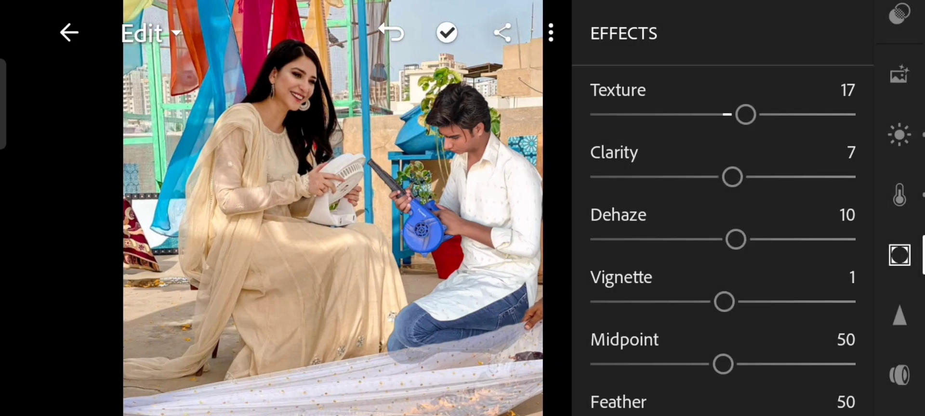
left_click(503, 33)
left_click(383, 328)
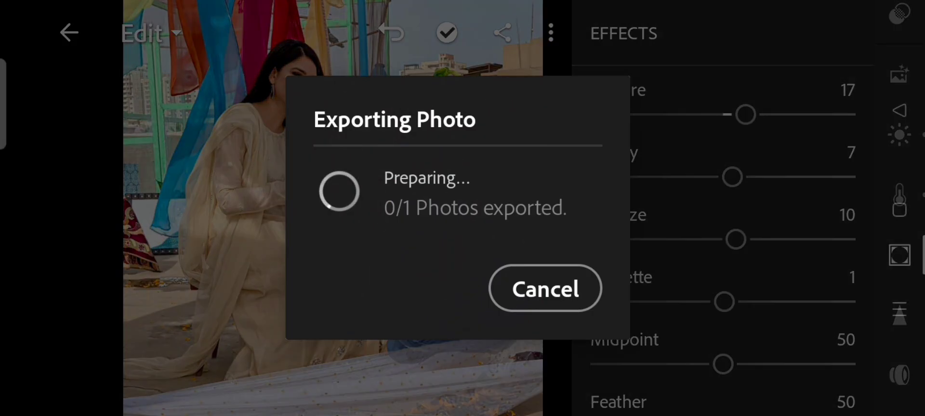